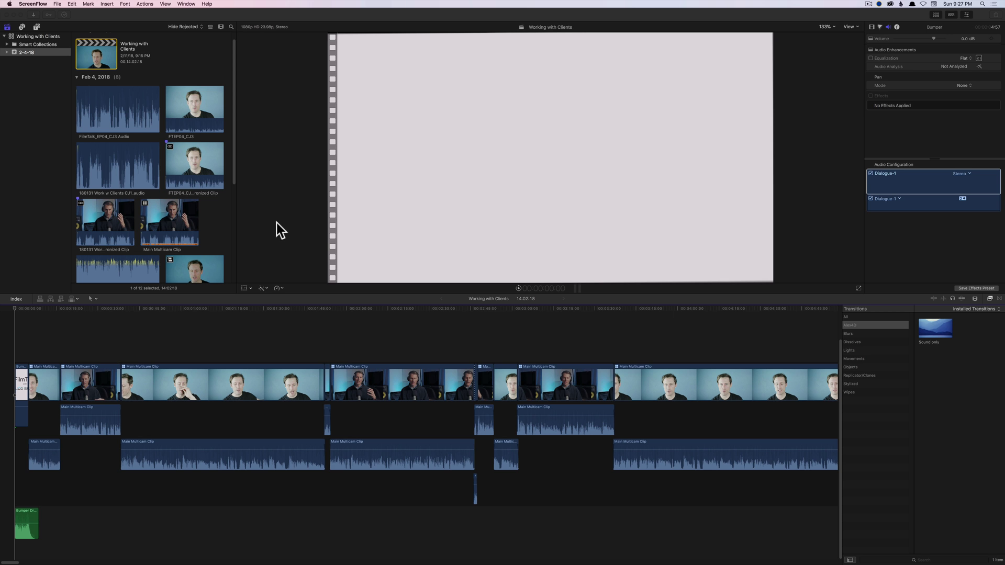
Export the project to XML 1.7 with Audio metadata, overwriting the existing 'Working with Clients.fcpxml'
click(57, 127)
click(108, 6)
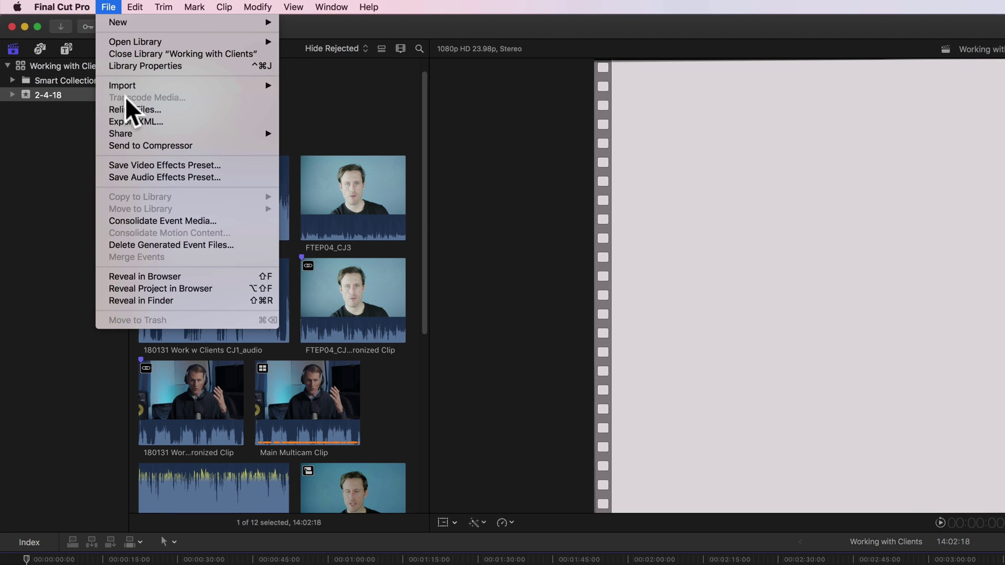
click(184, 120)
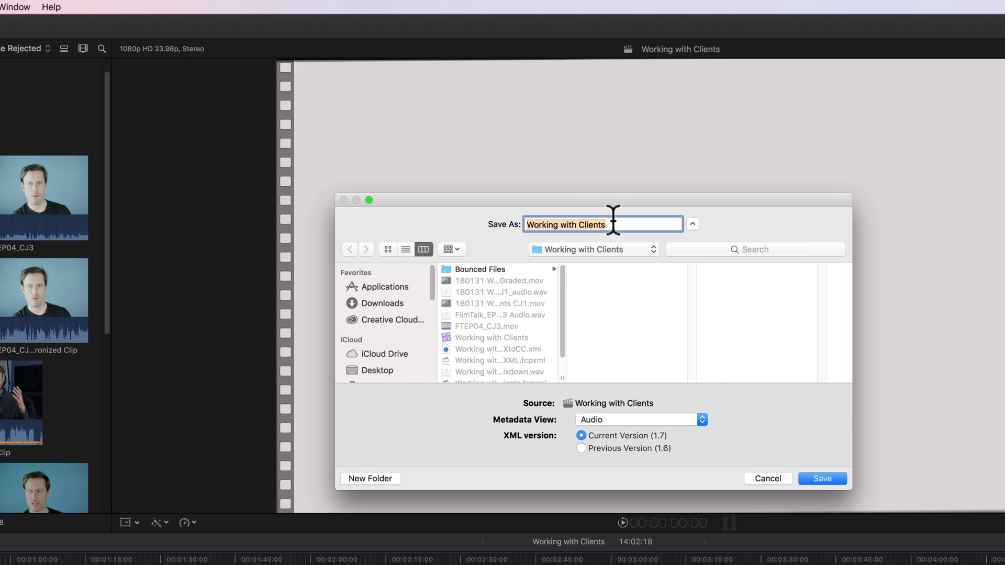
click(702, 420)
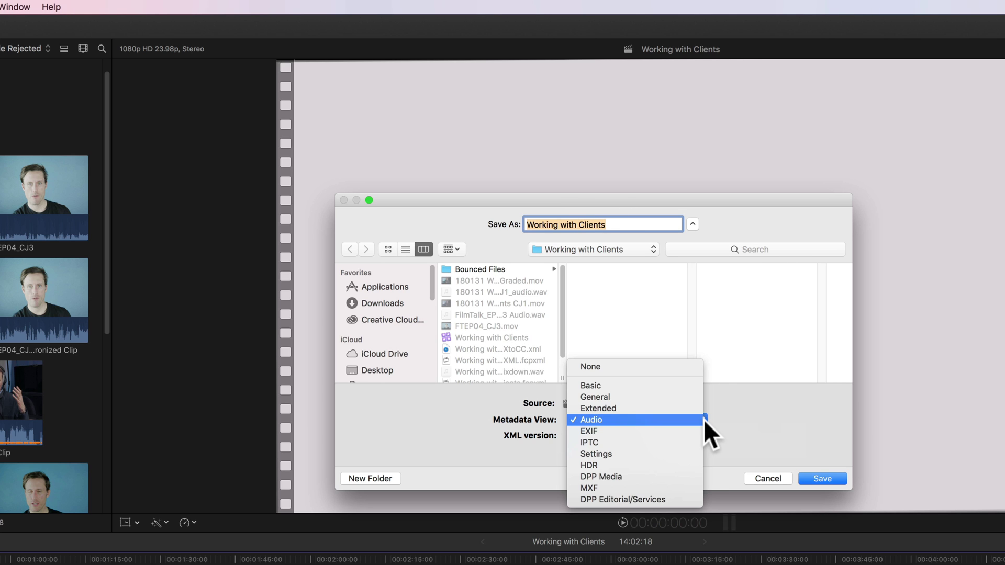
click(630, 419)
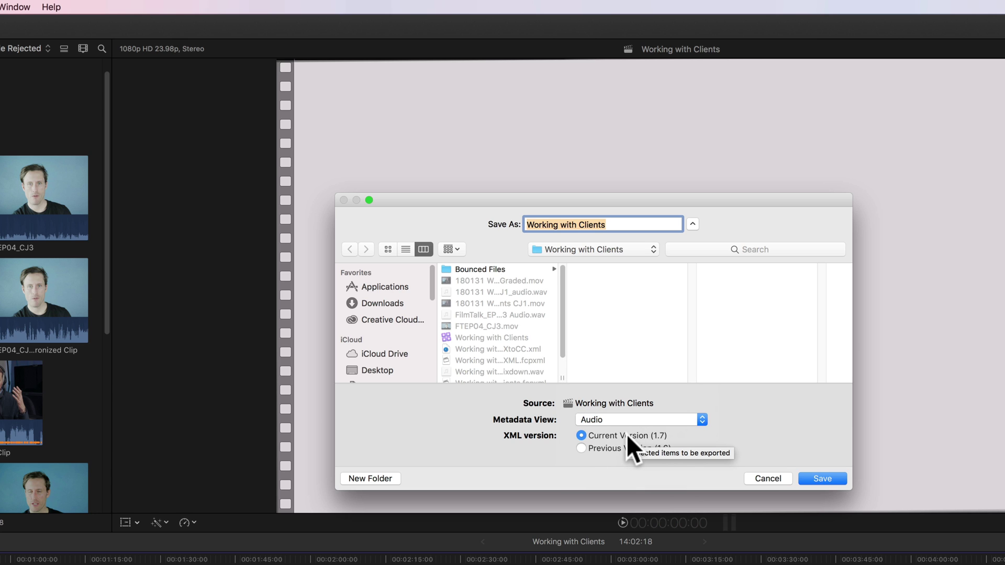
click(819, 475)
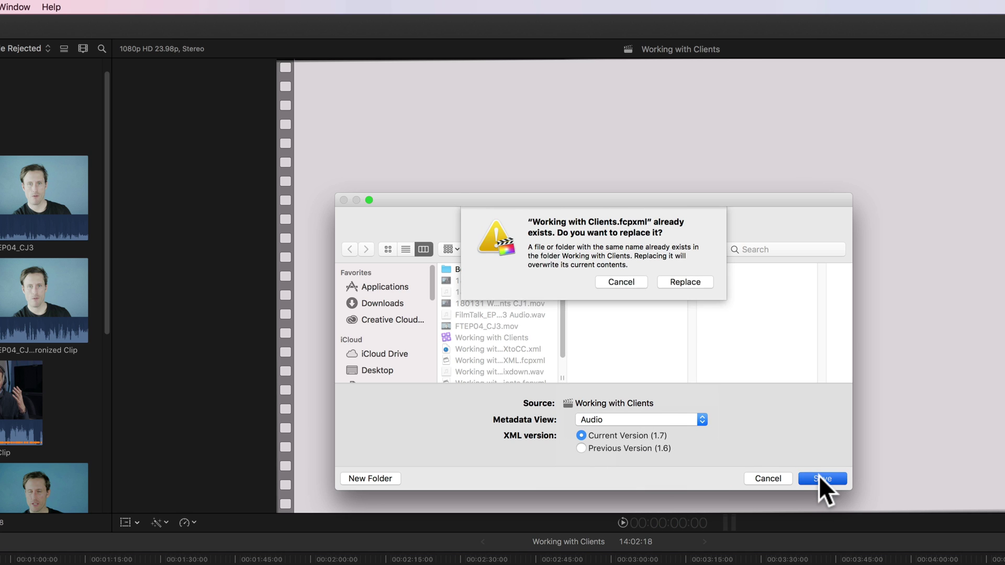
click(684, 284)
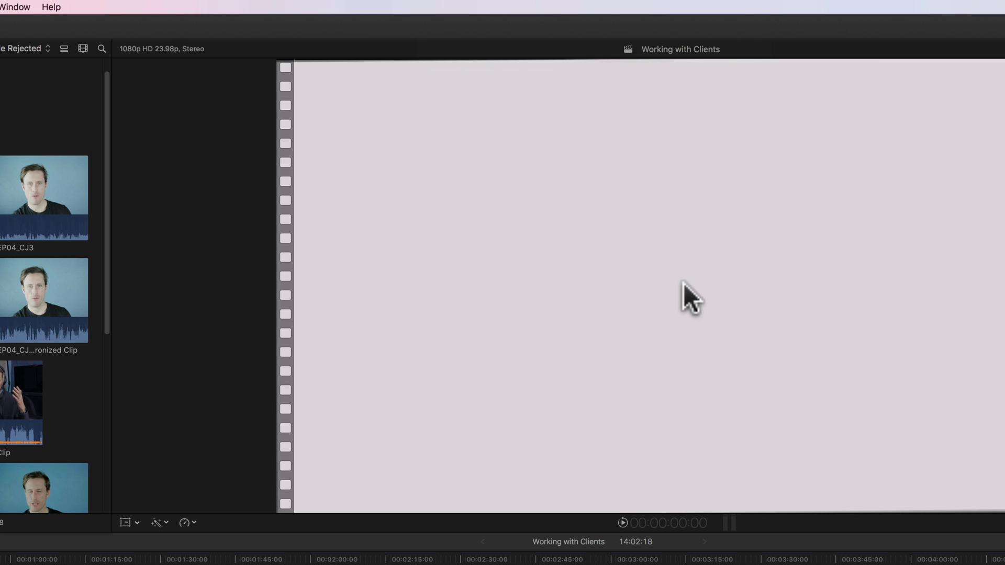
Launch XtoCC from the Alfred launcher
key(alt+space)
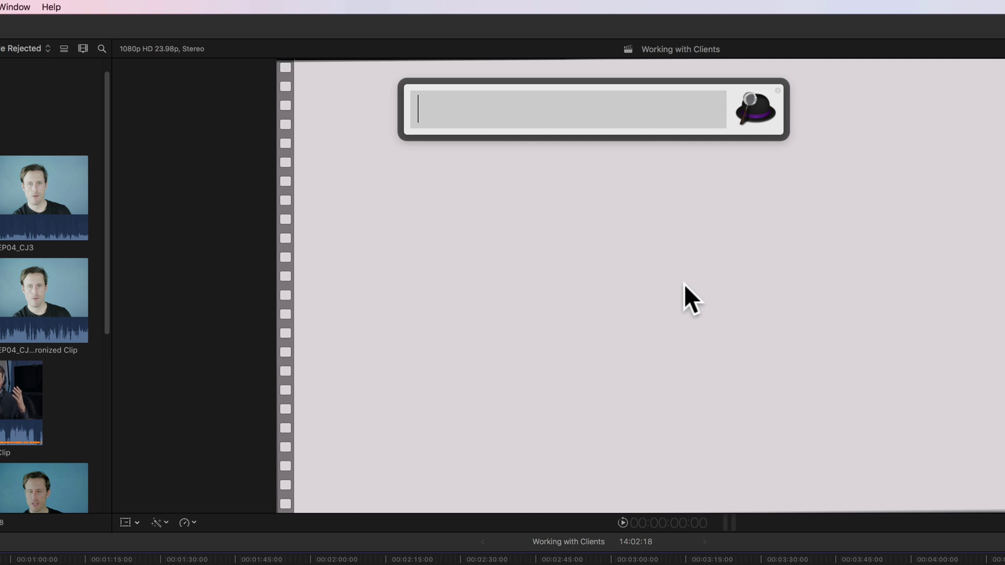
text(xtocc)
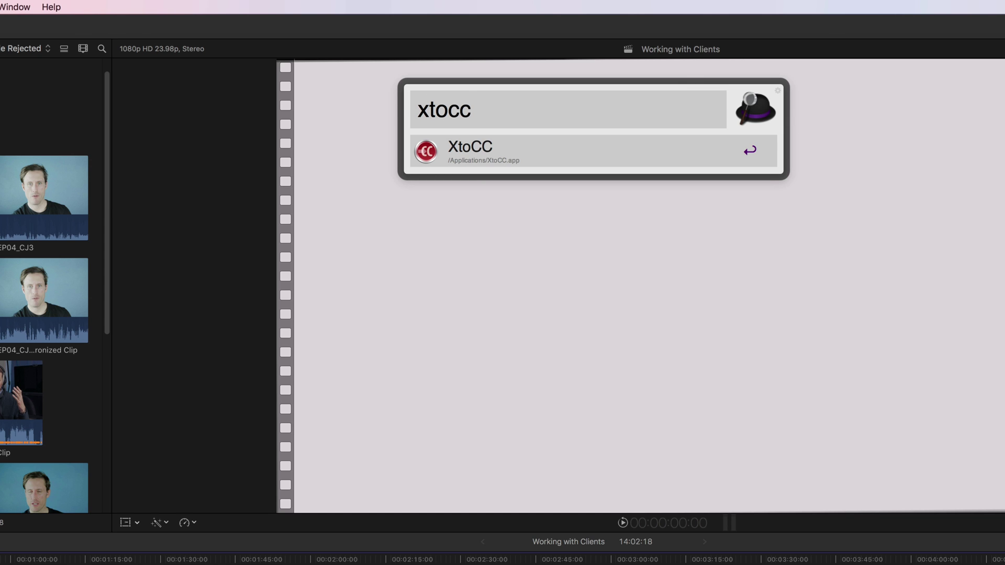
key(Return)
Open 'Working with Clients.fcpxml' in XtoCC for conversion
click(81, 7)
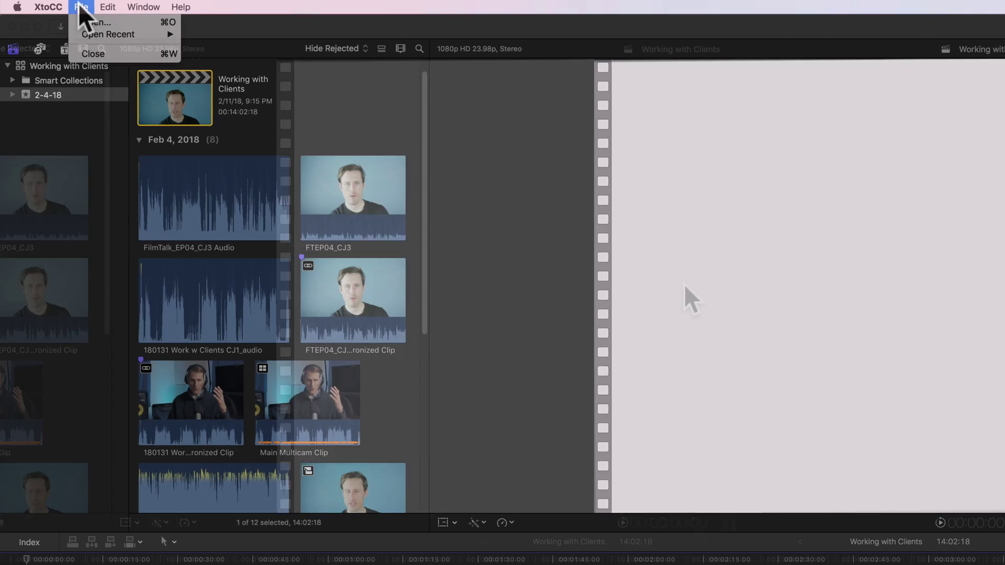
click(87, 23)
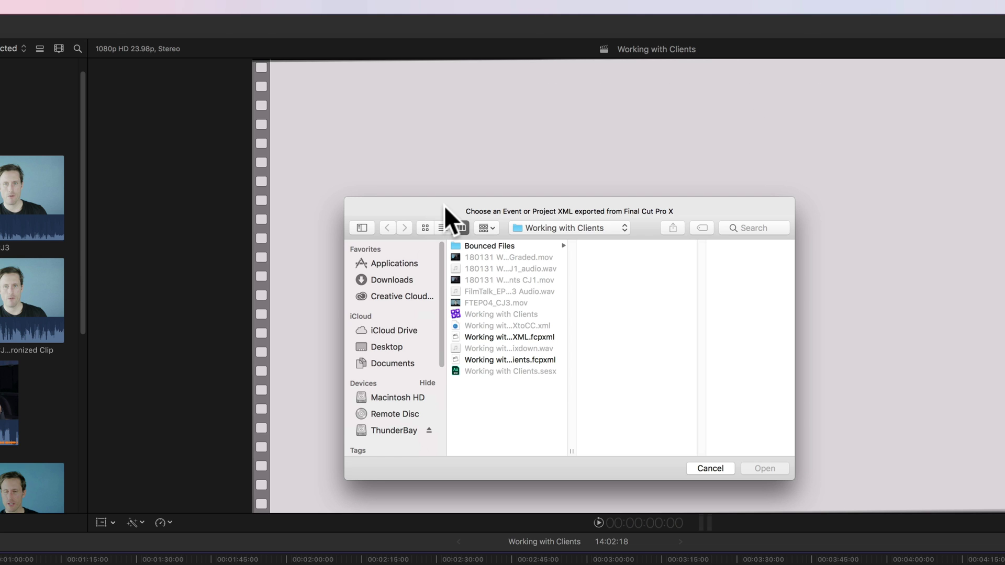
click(506, 359)
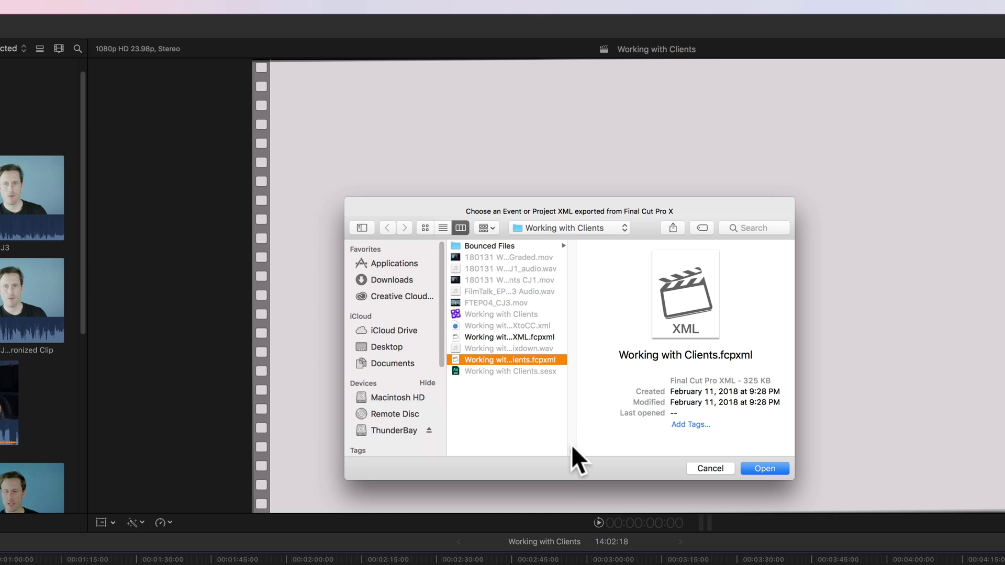
drag(576, 449, 618, 445)
double_click(554, 359)
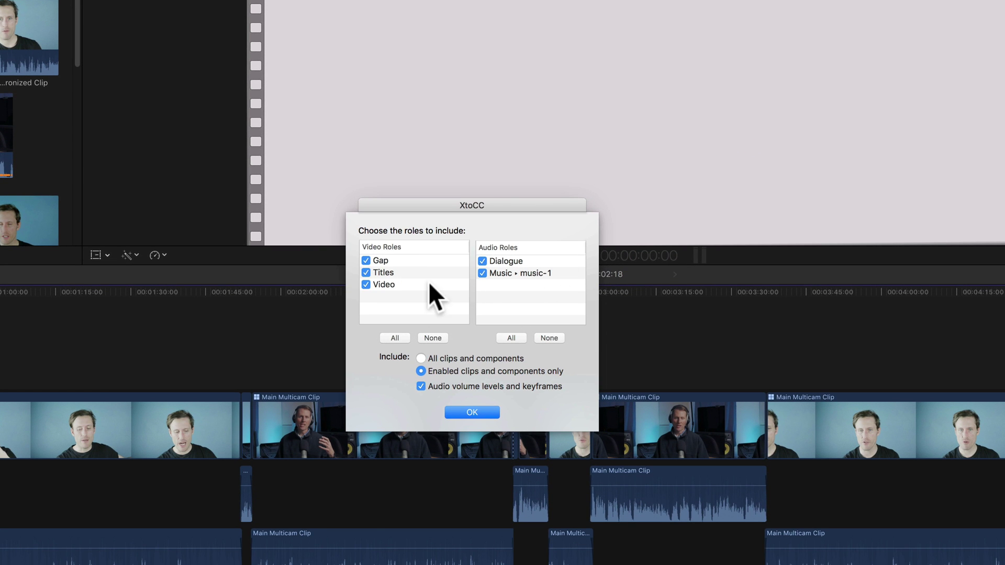
Exclude the Gap, Titles and Video roles, keeping Dialogue and Music, and confirm
click(365, 259)
click(365, 272)
click(366, 284)
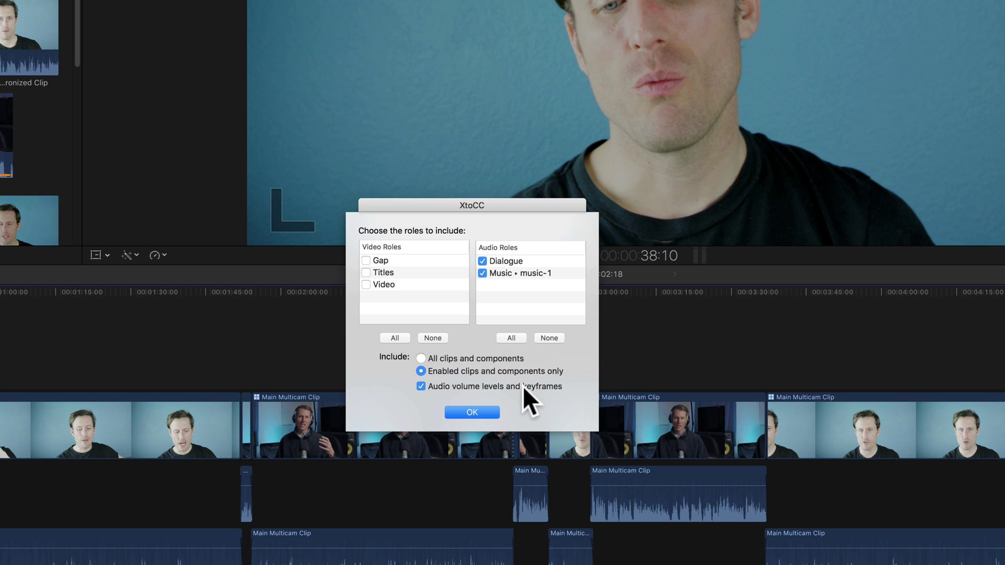
click(482, 412)
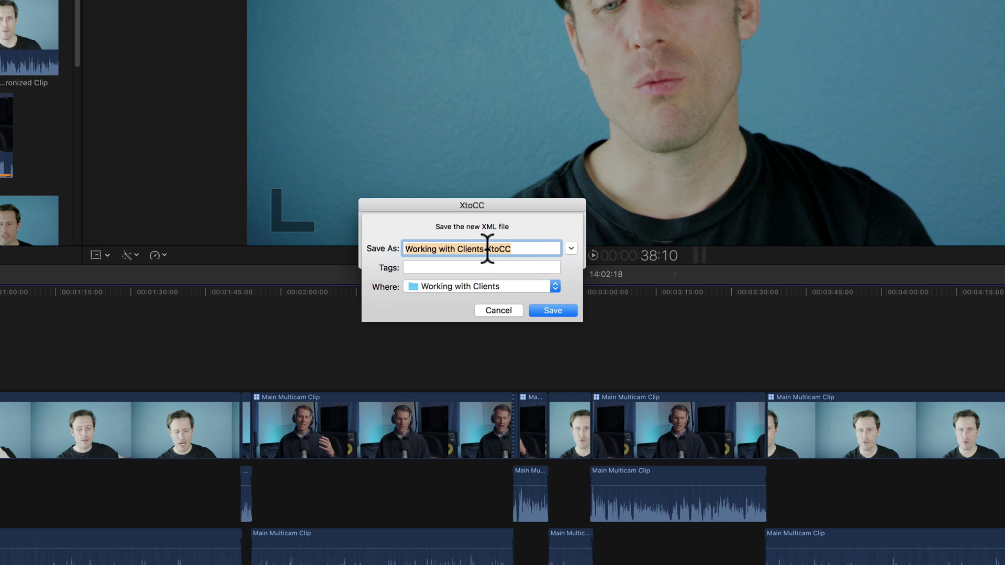
Save 'Working with Clients XtoCC' and import that XML into Audition as a multitrack session
click(549, 310)
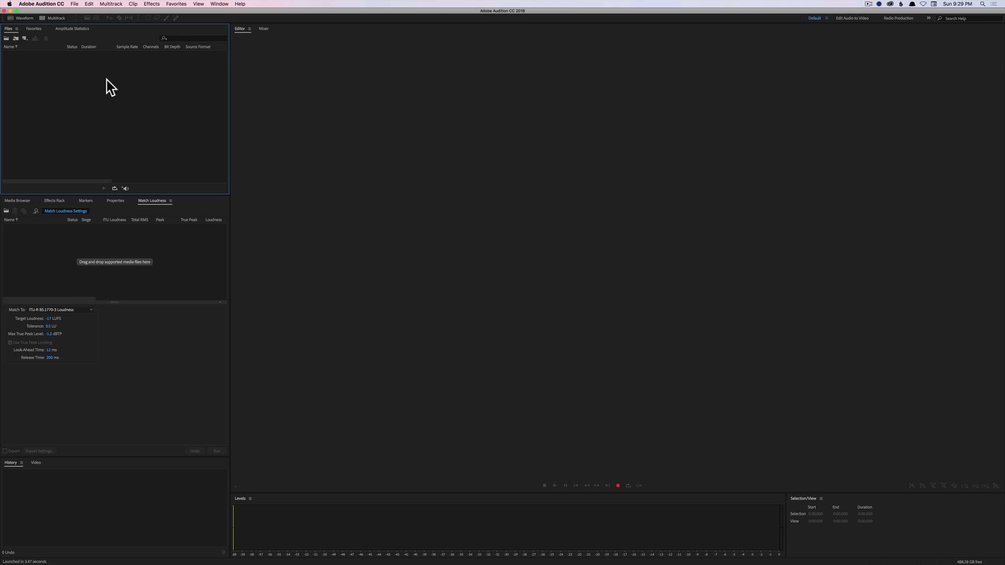
click(74, 4)
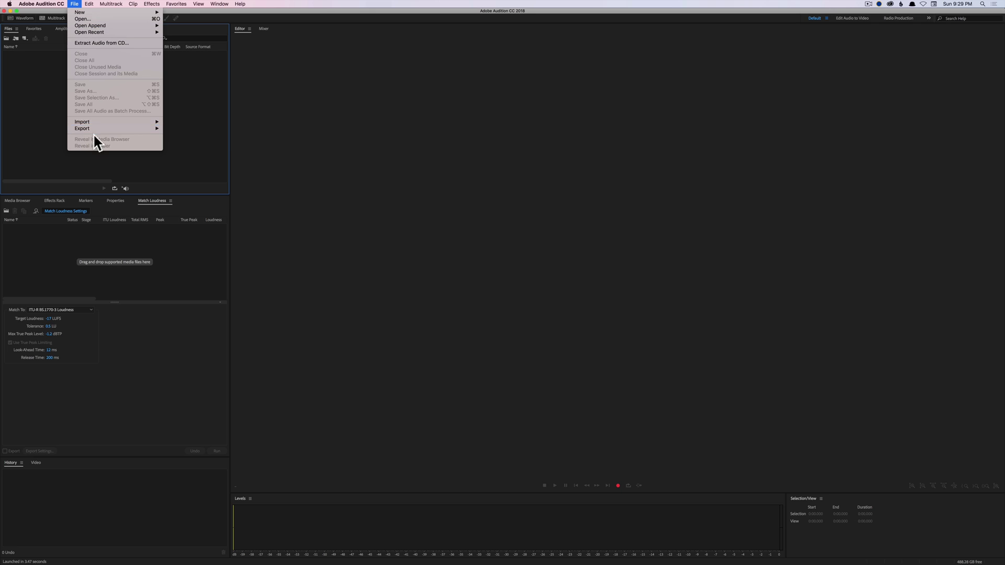
mouse_move(144, 122)
click(195, 122)
click(655, 199)
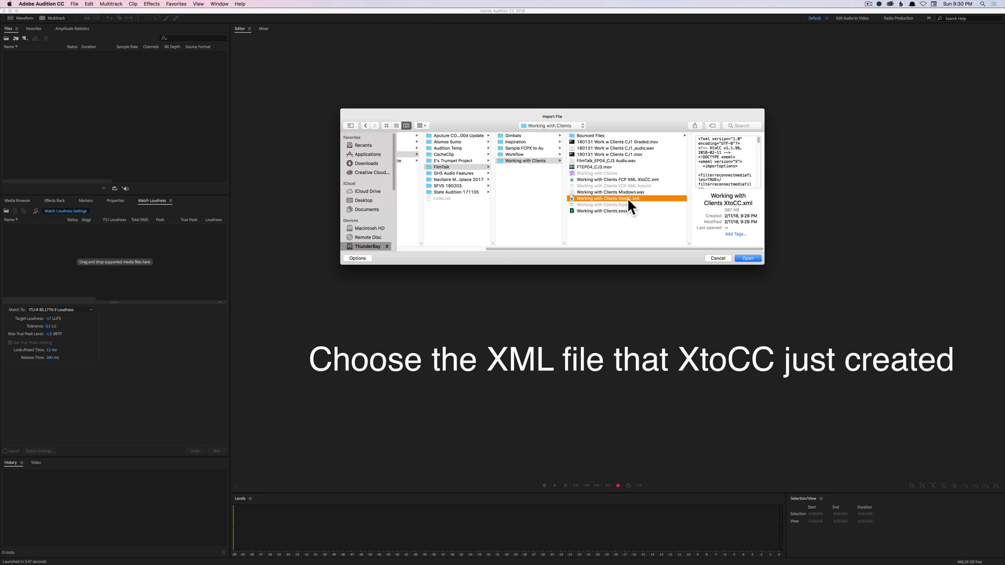
double_click(581, 199)
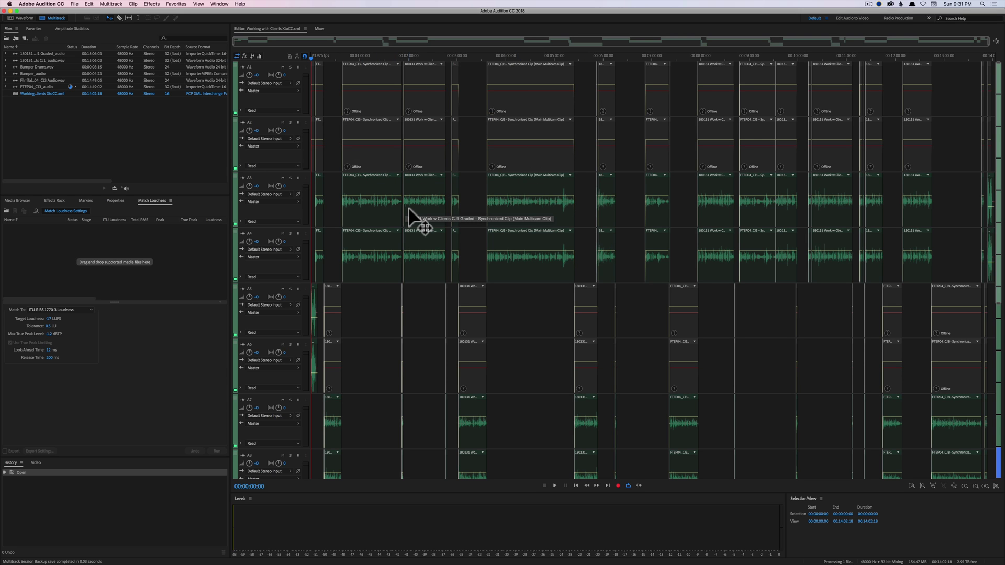
Select a clip on track A1, then the long clip on track A2
click(526, 102)
click(532, 149)
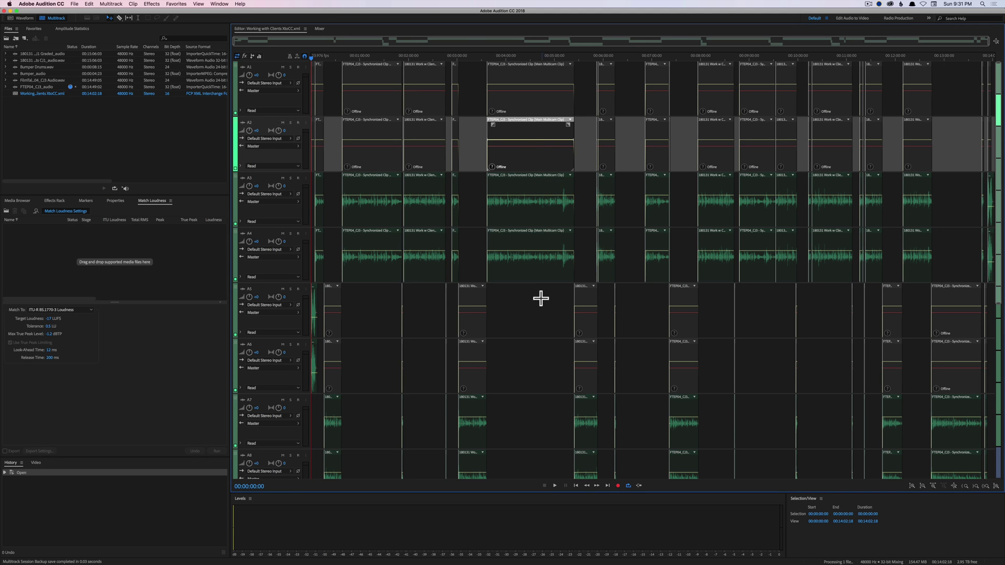
scroll(541, 298, down, 10)
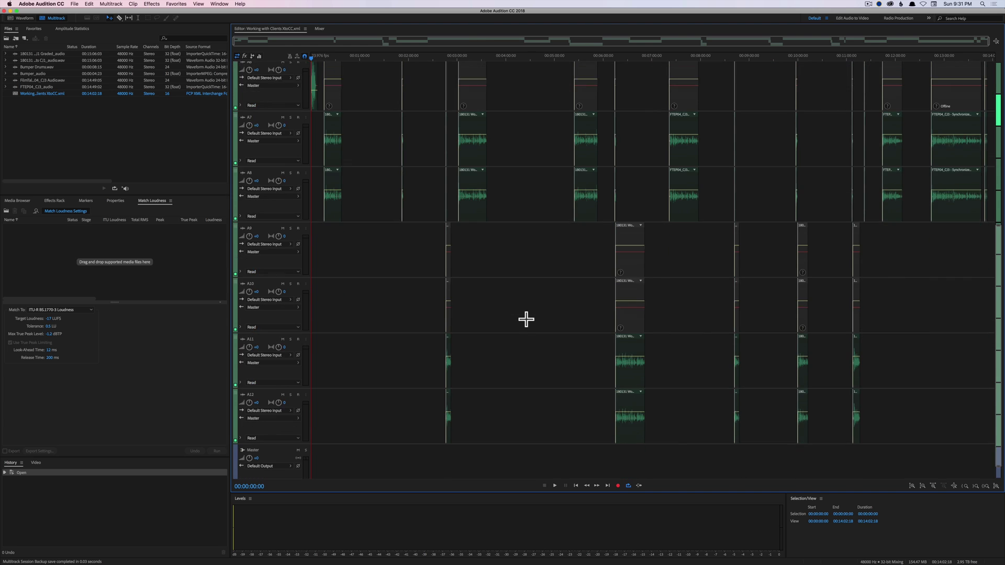
scroll(526, 319, up, 10)
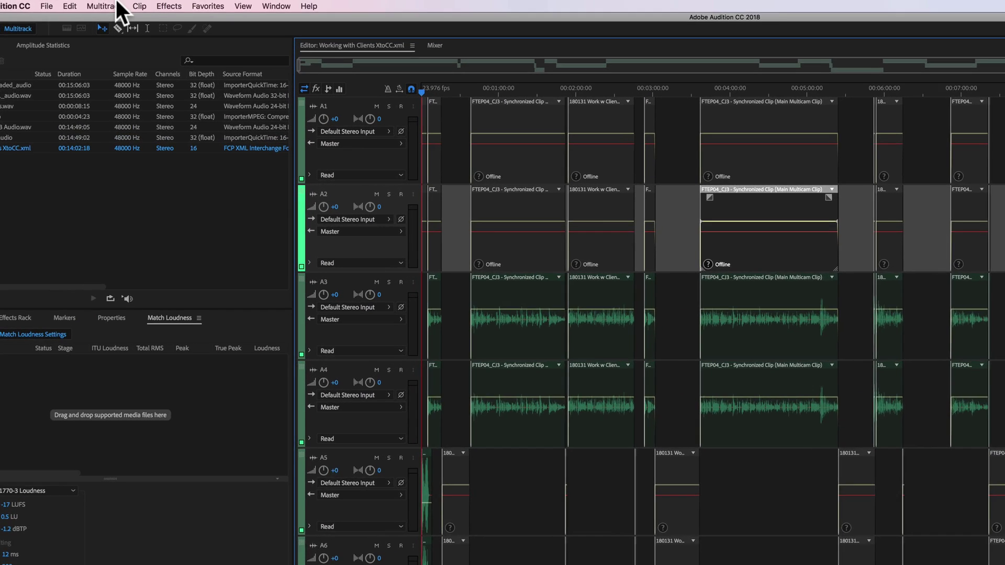
Mix the entire session down to 'Working with Clients XtoCC Mixdown 1', then return to Final Cut Pro
click(111, 4)
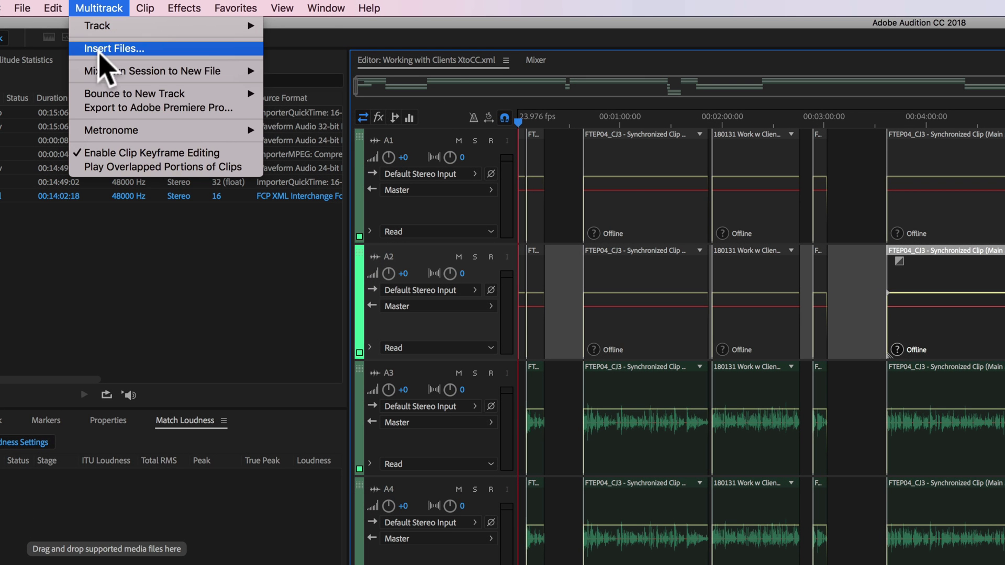
mouse_move(161, 70)
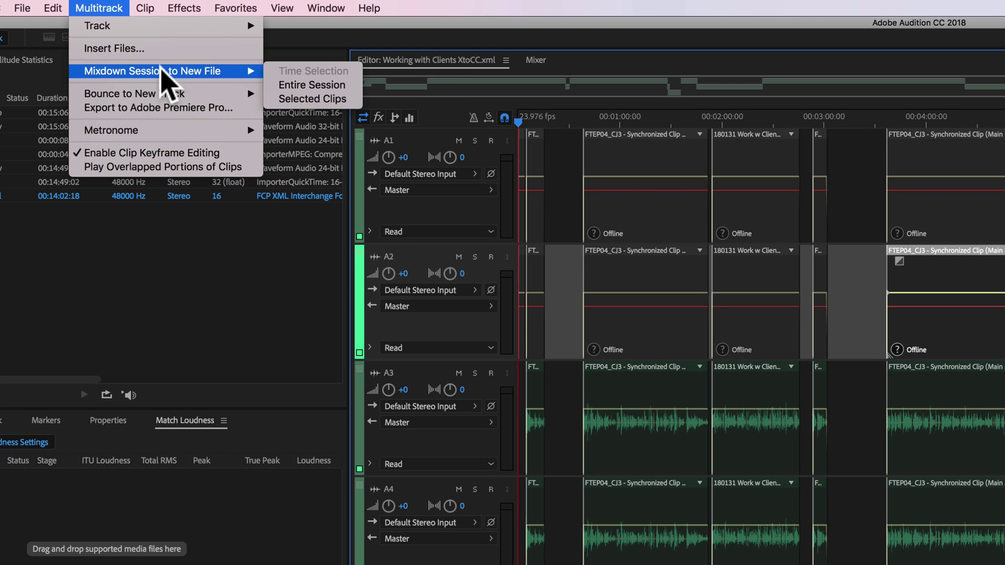
click(297, 87)
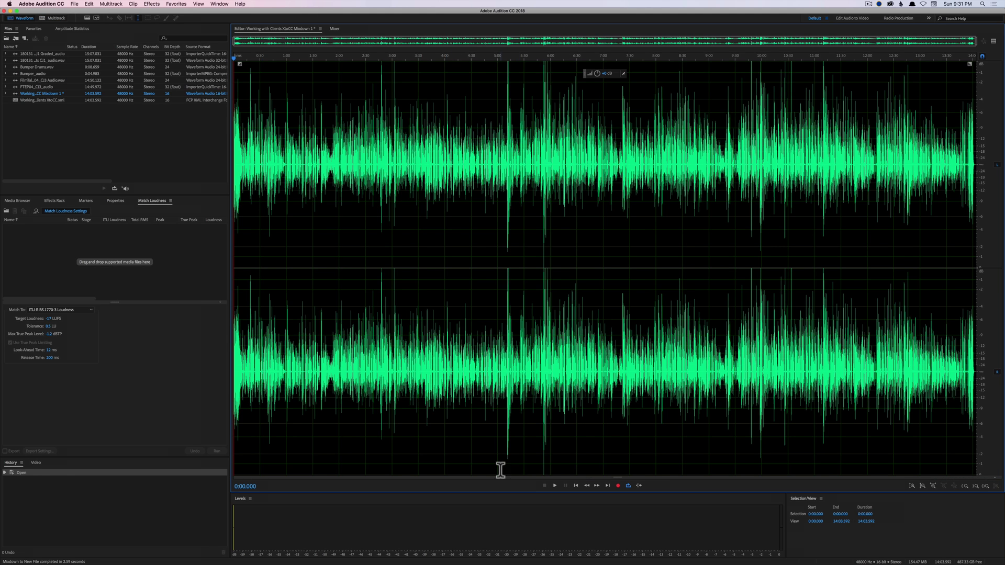
mouse_move(498, 561)
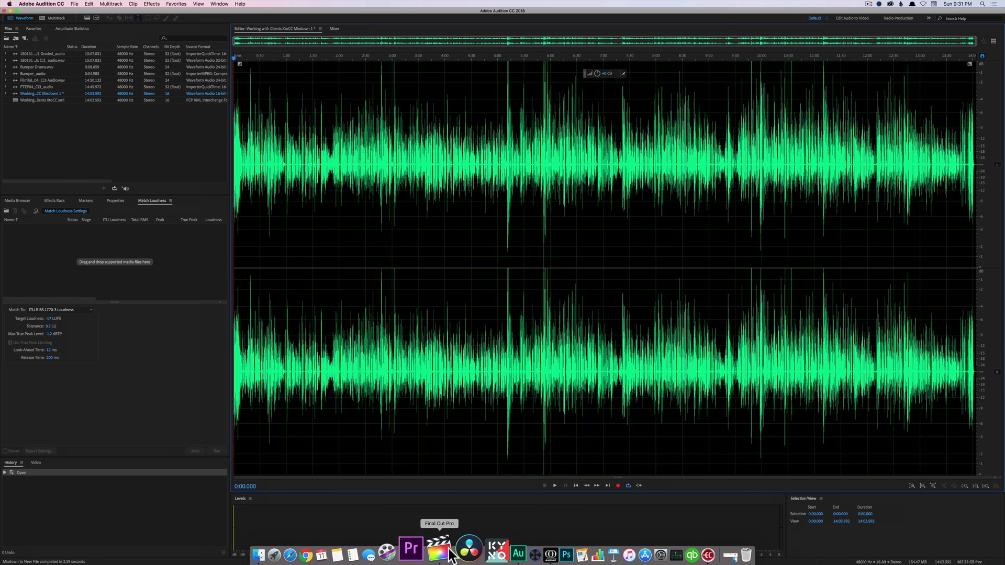
click(438, 553)
Select all timeline clips and combine them into the compound clip 'Working with Clients Clip'
click(166, 354)
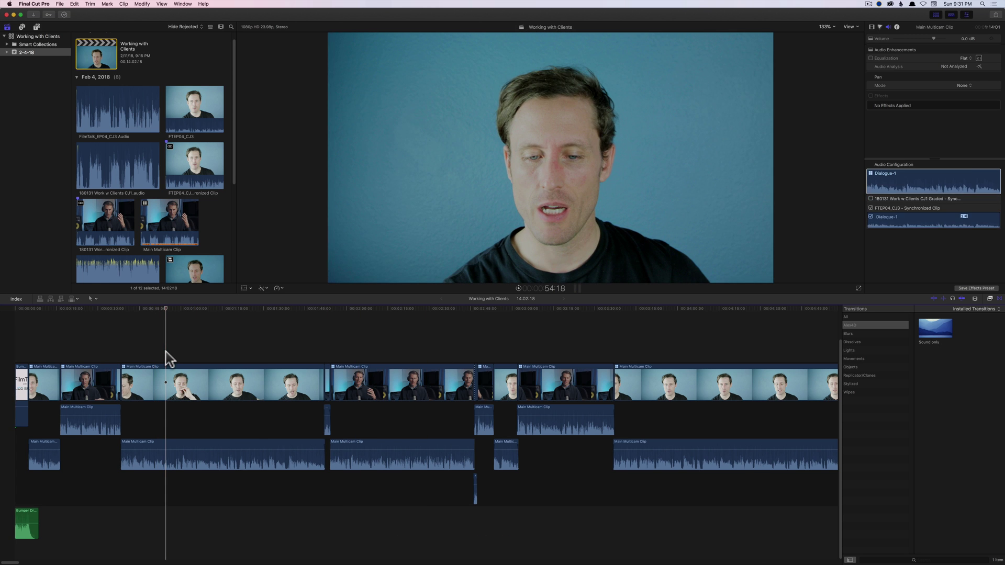
key(super+a)
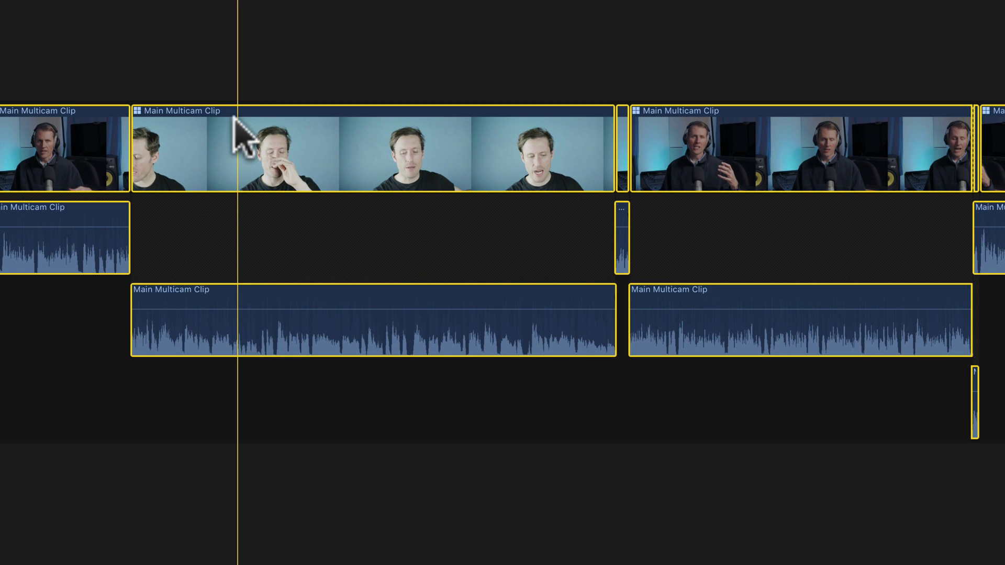
right_click(180, 169)
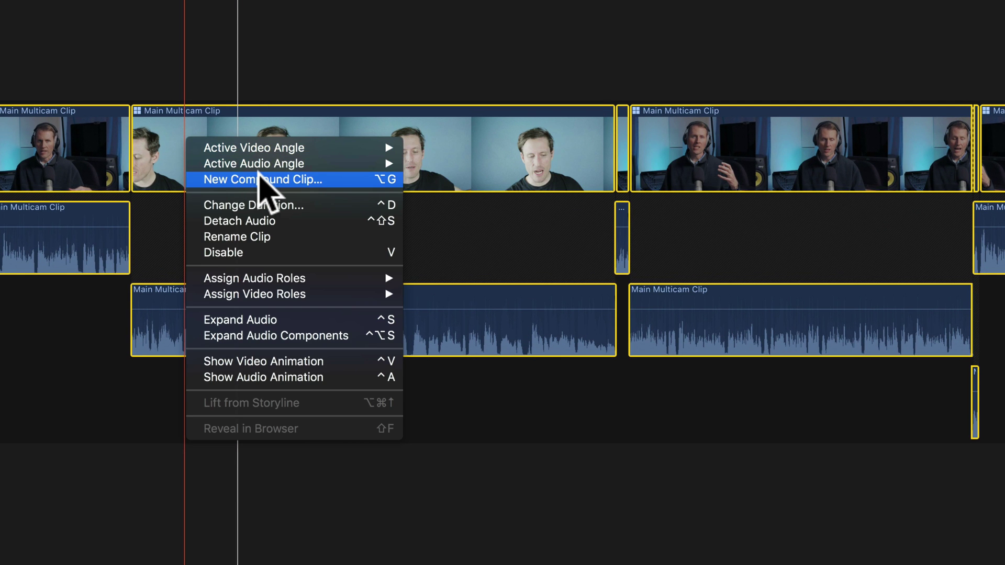
click(261, 180)
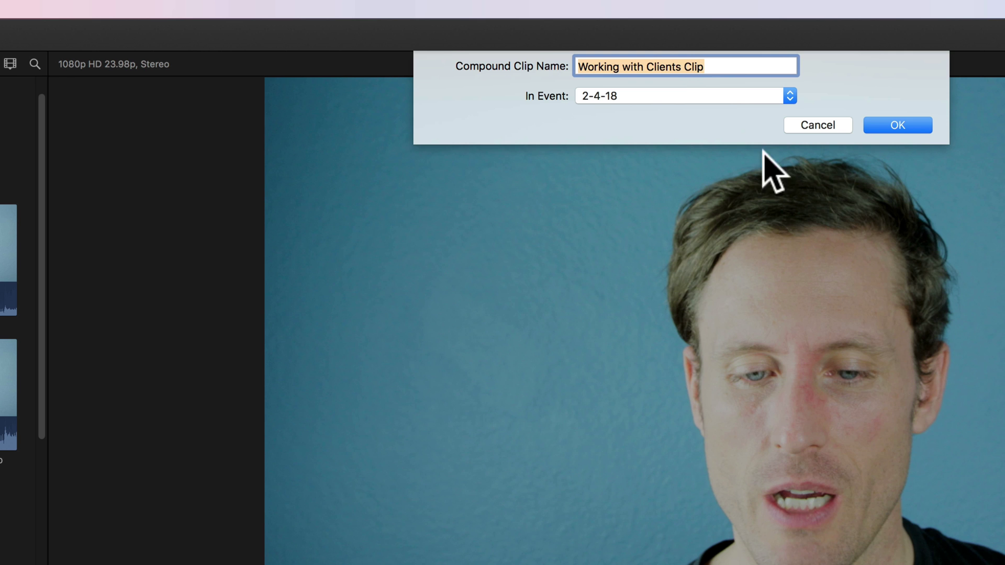
click(898, 125)
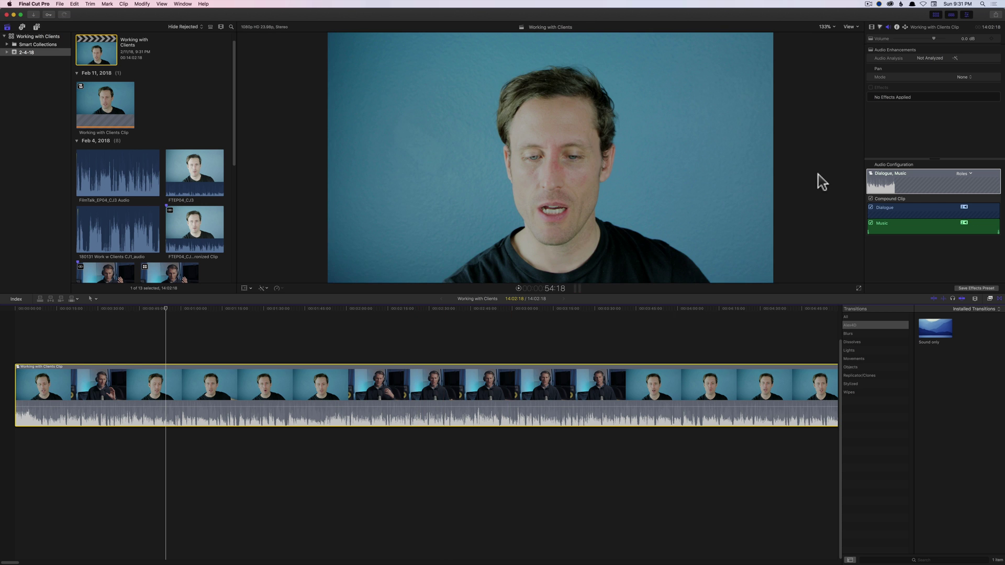
Uncheck the Compound Clip component in Audio Configuration, silencing its Dialogue and Music
click(871, 199)
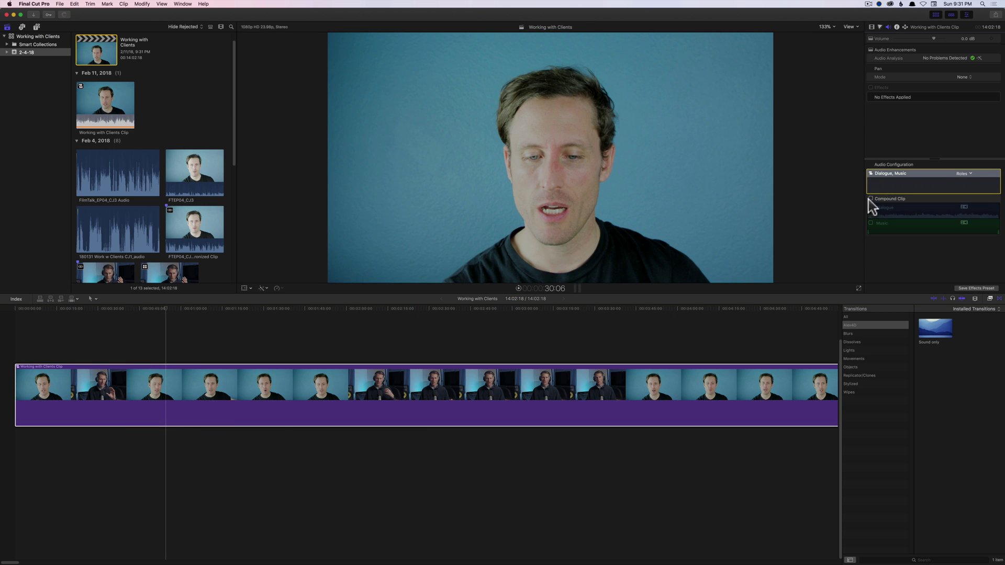
click(888, 27)
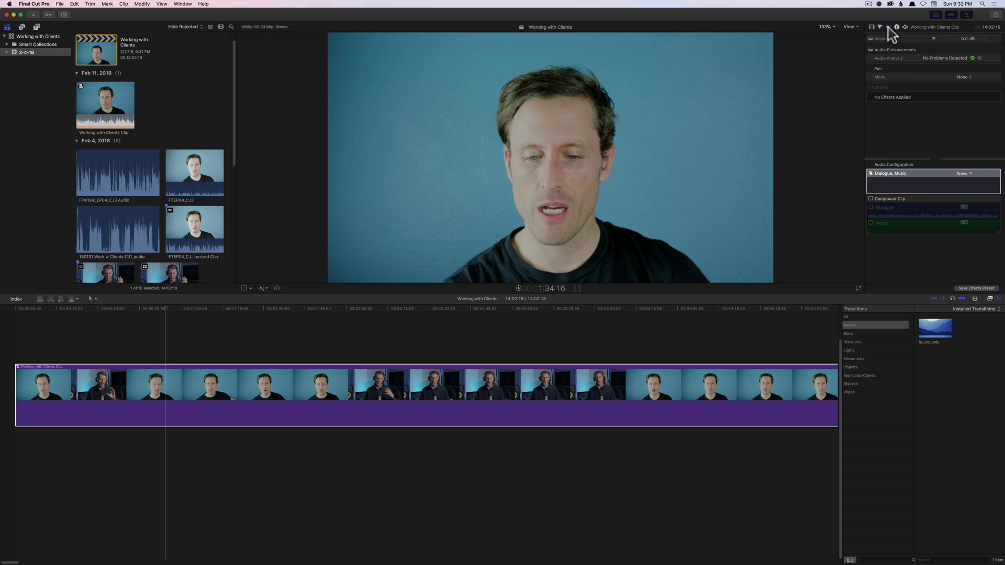
click(873, 212)
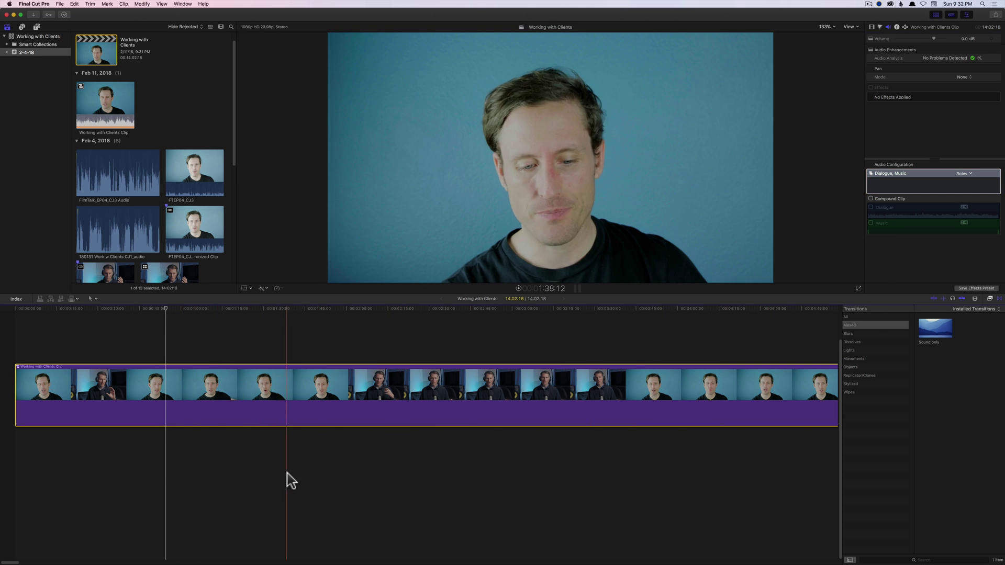
Drag the 'Working with Clients Mixdown' clip from the browser beneath the compound clip
scroll(237, 83, down, 2)
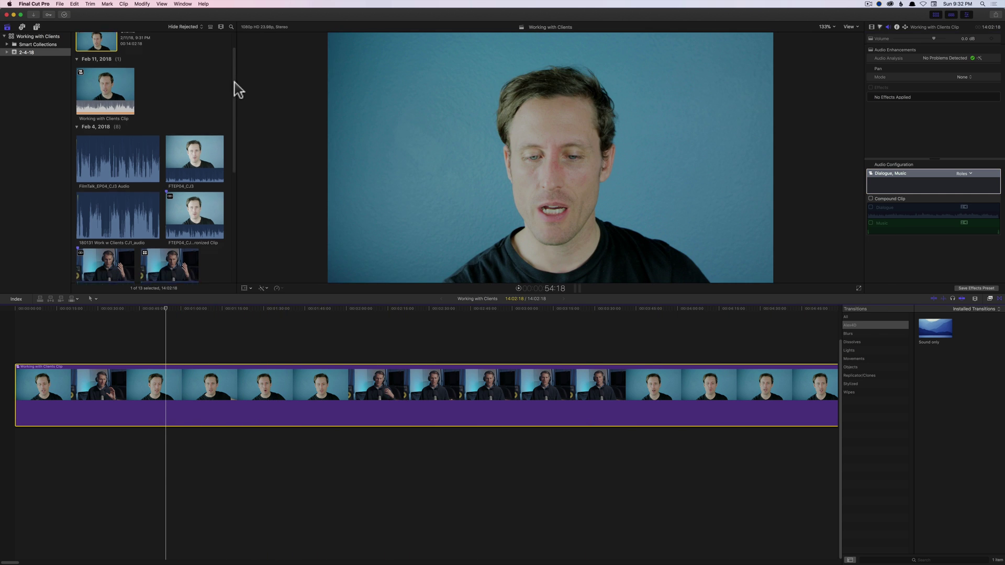
scroll(241, 116, down, 5)
click(105, 198)
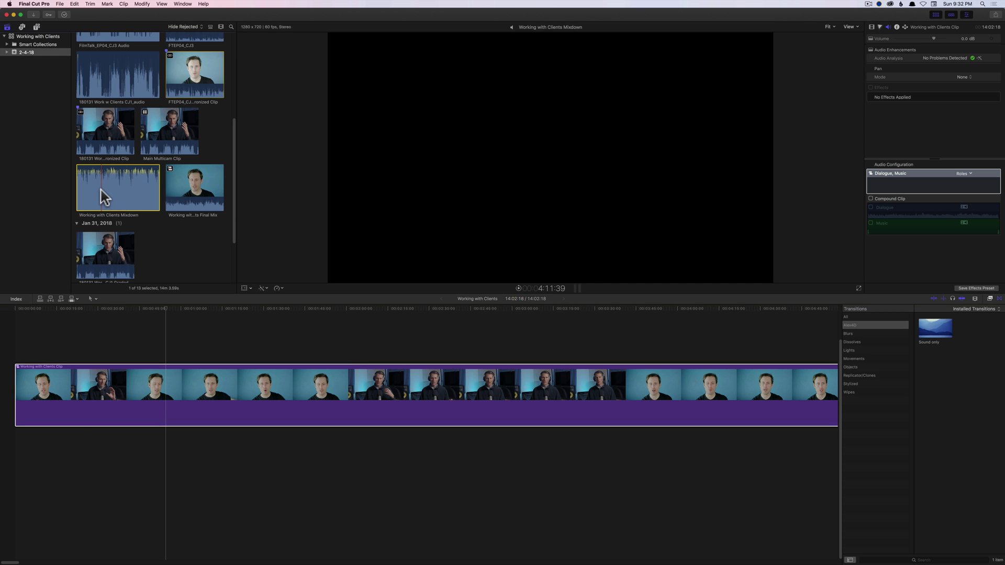
drag(105, 198, 3, 456)
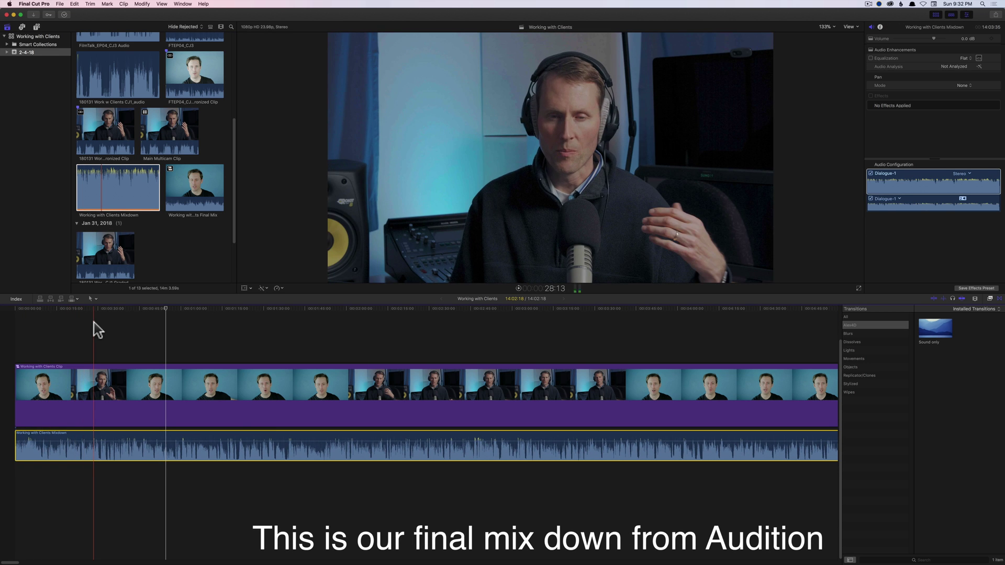